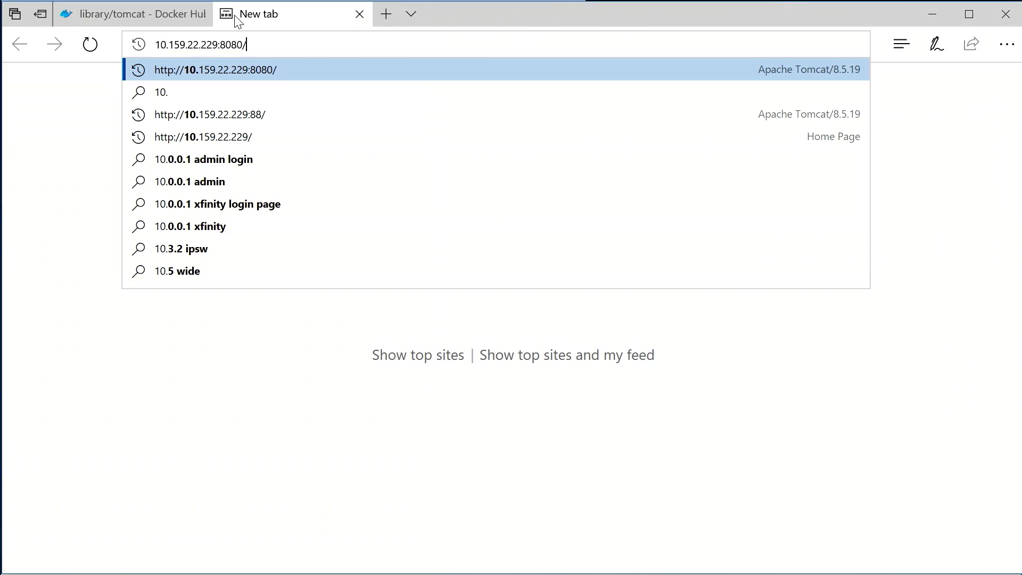
Dismiss the address suggestions, view the Fabrikam Customers list, then return to the Dashboard
key("Escape")
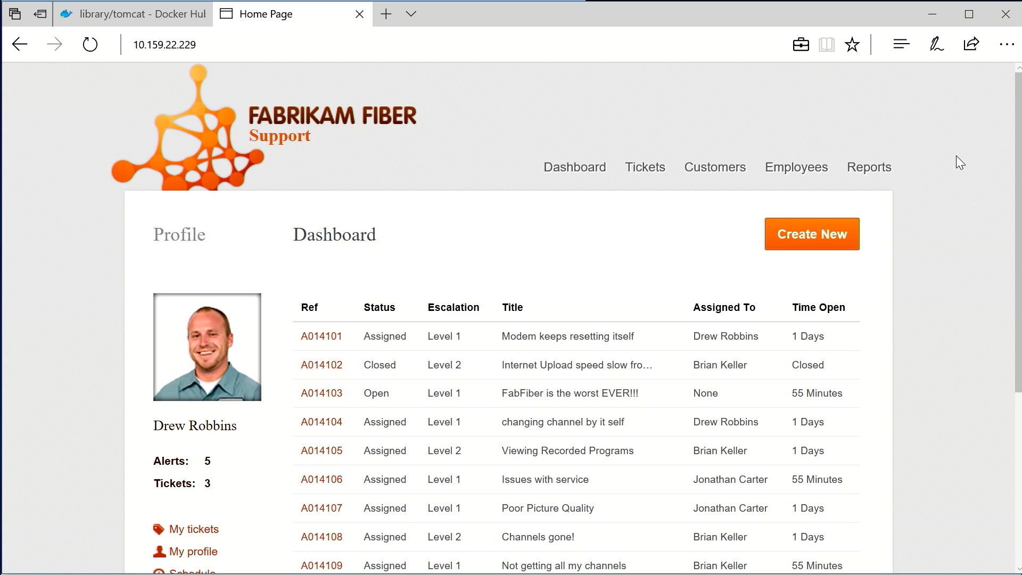
left_click(715, 166)
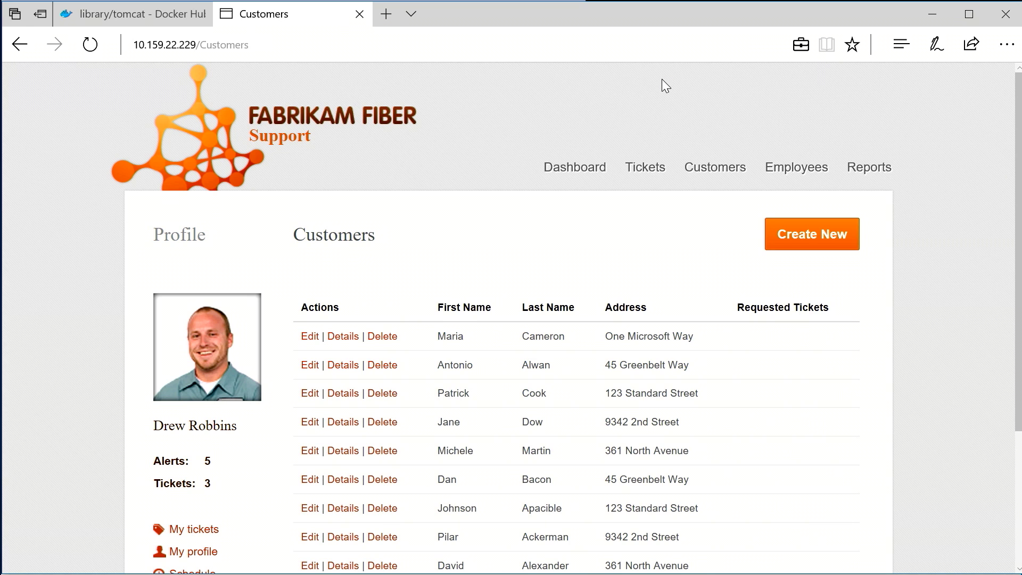
left_click(597, 167)
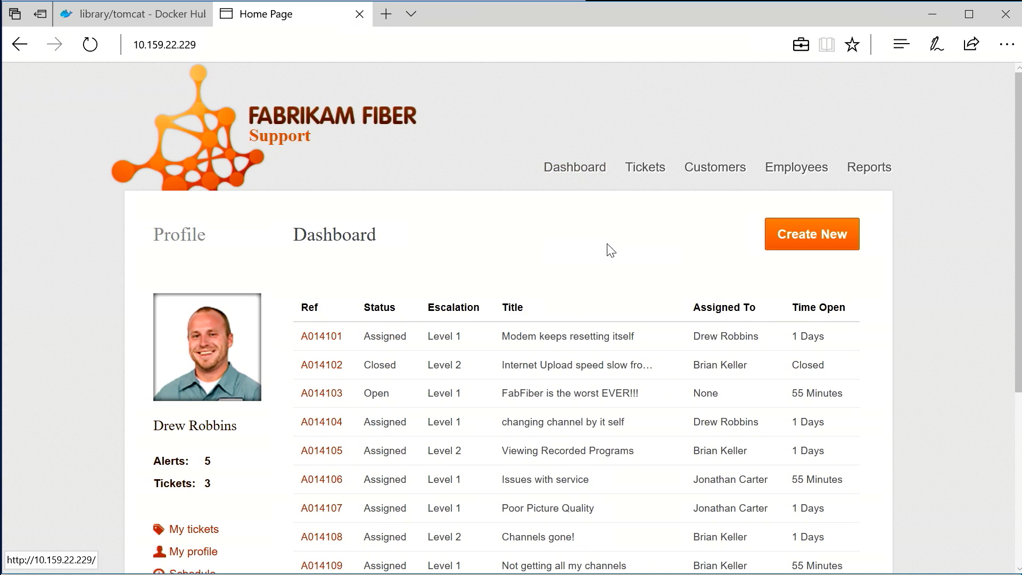
scroll(519, 220, "down", 3)
scroll(521, 220, "up", 3)
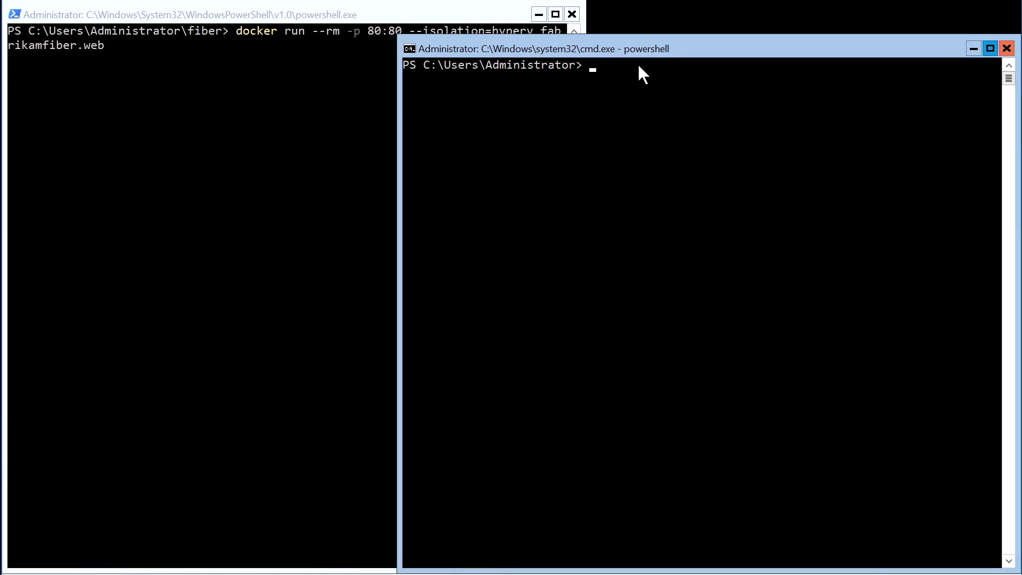
Rerun the recalled tomcat docker run command mapping port 88 to 8080 with 1gb memory
key("ctrl+r")
type("tom")
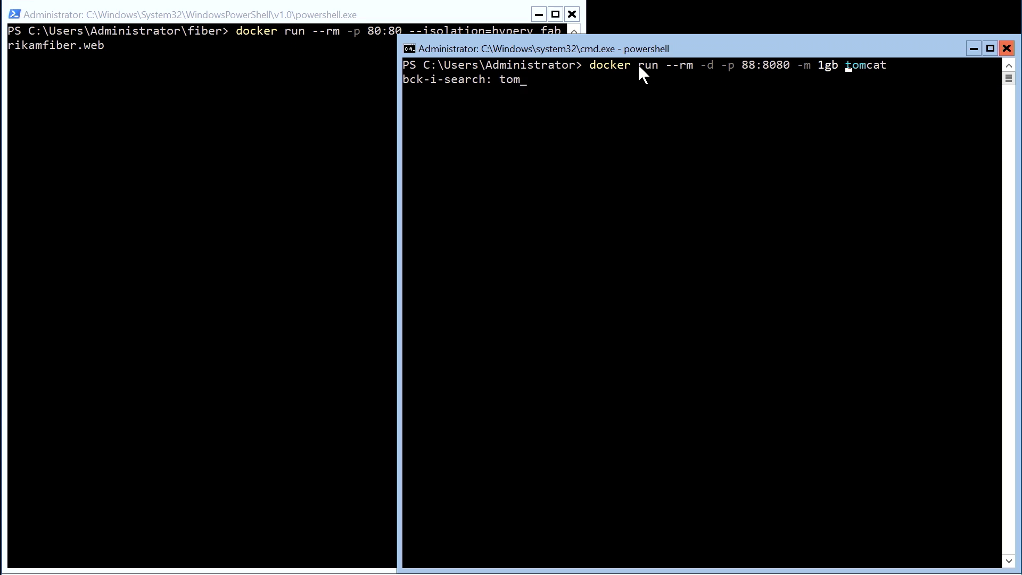
type("cat")
key("Return")
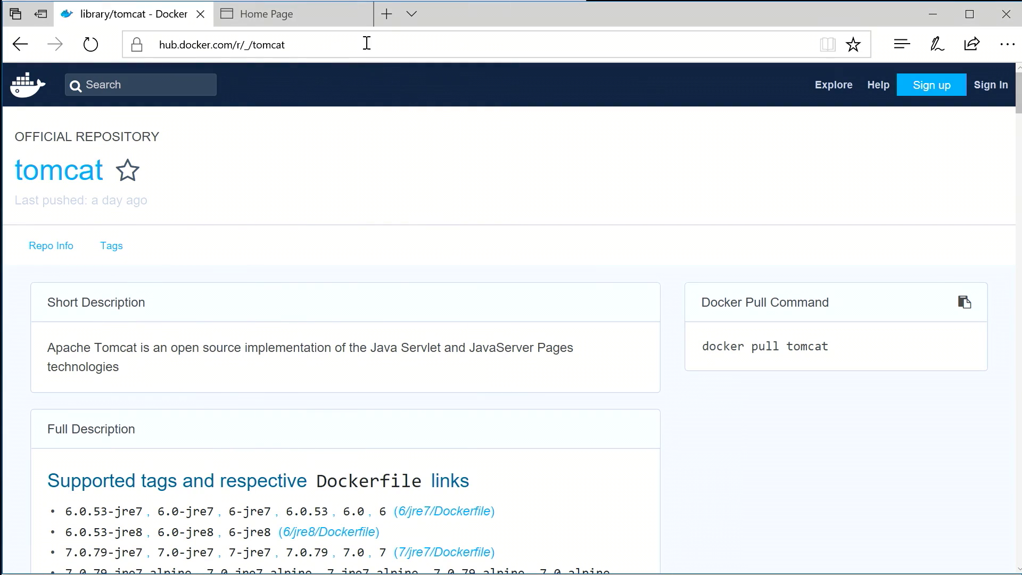
Load the Tomcat 8.5.19 page on port 88 in a new tab and view its release notes
left_click(387, 14)
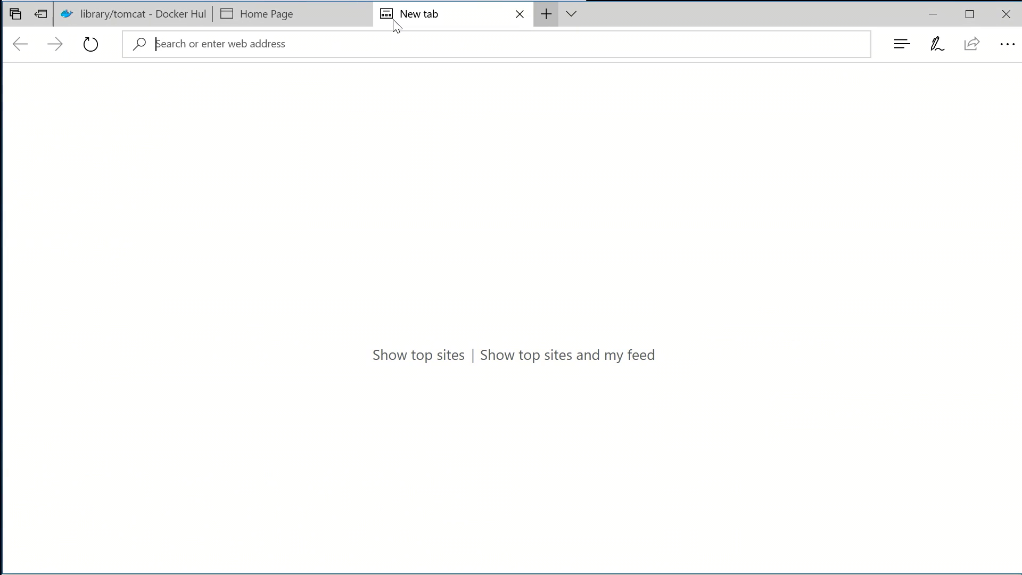
type("10.")
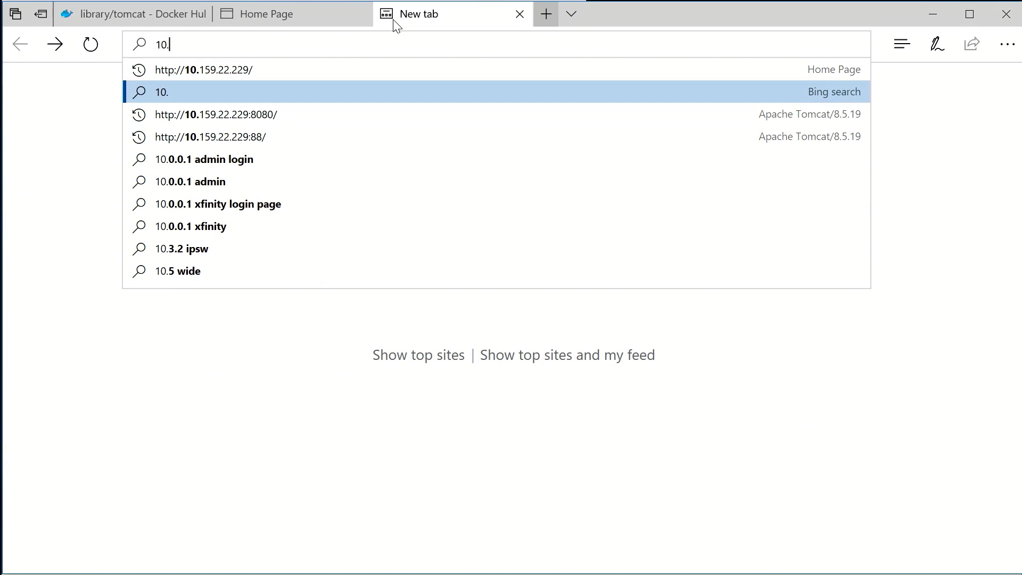
key("Down")
key("Down")
key("Escape")
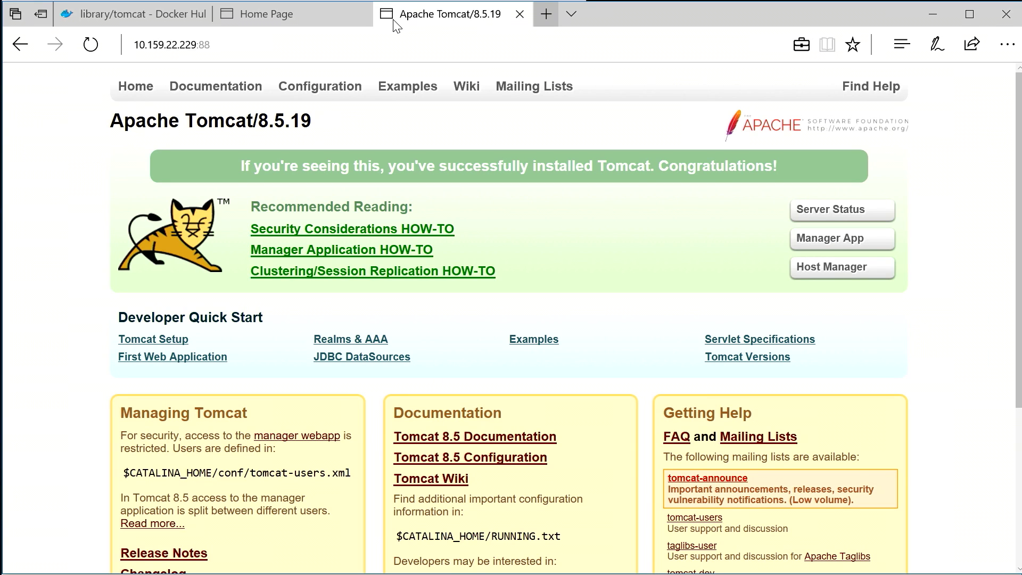
scroll(267, 293, "down", 1)
scroll(288, 335, "down", 1)
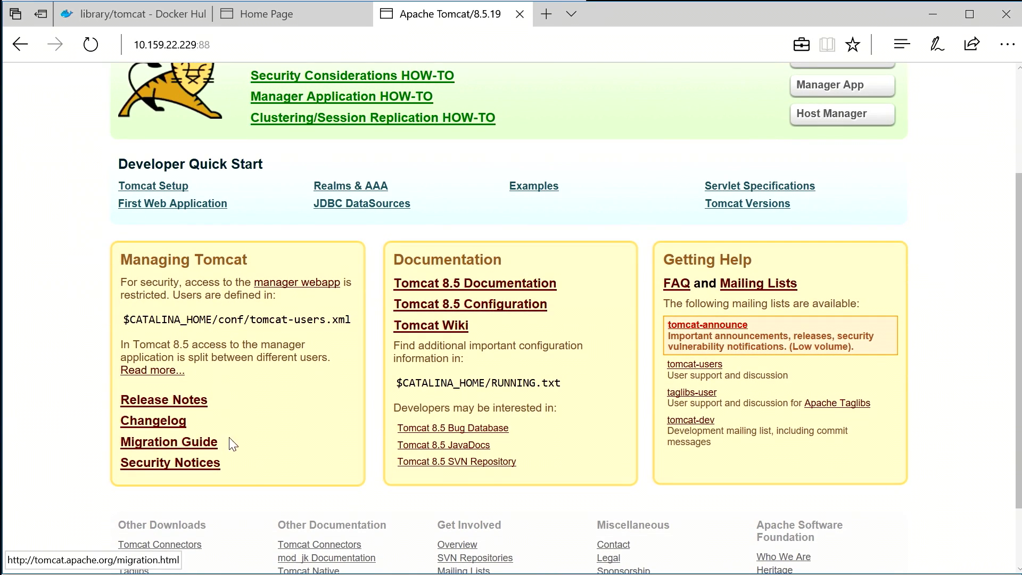
scroll(254, 424, "up", 1)
scroll(259, 431, "up", 1)
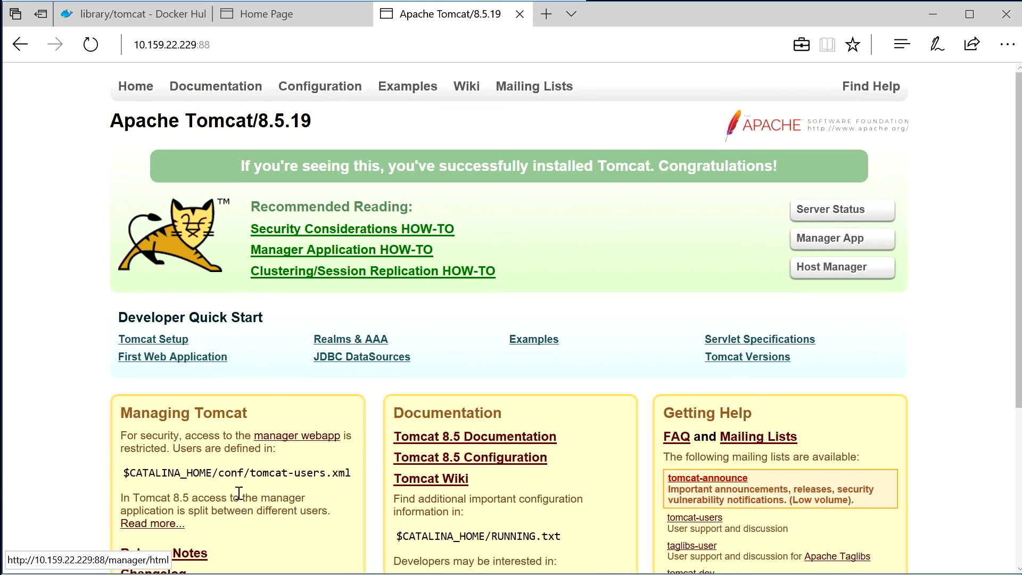
left_click(194, 553)
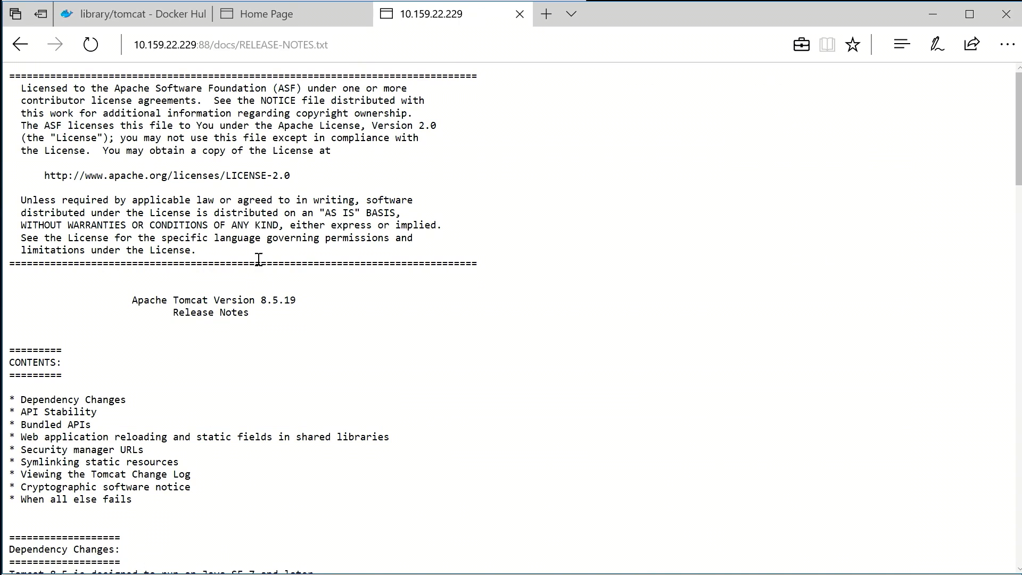
key("alt+Left")
Show the Fabrikam support site's customers and run the recalled nyancat container command
left_click(272, 14)
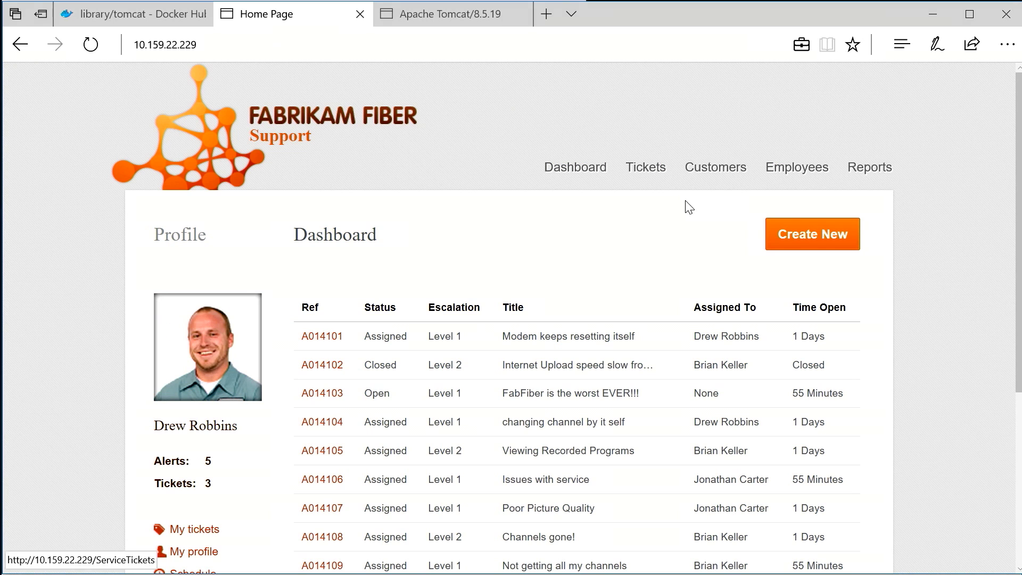
left_click(703, 172)
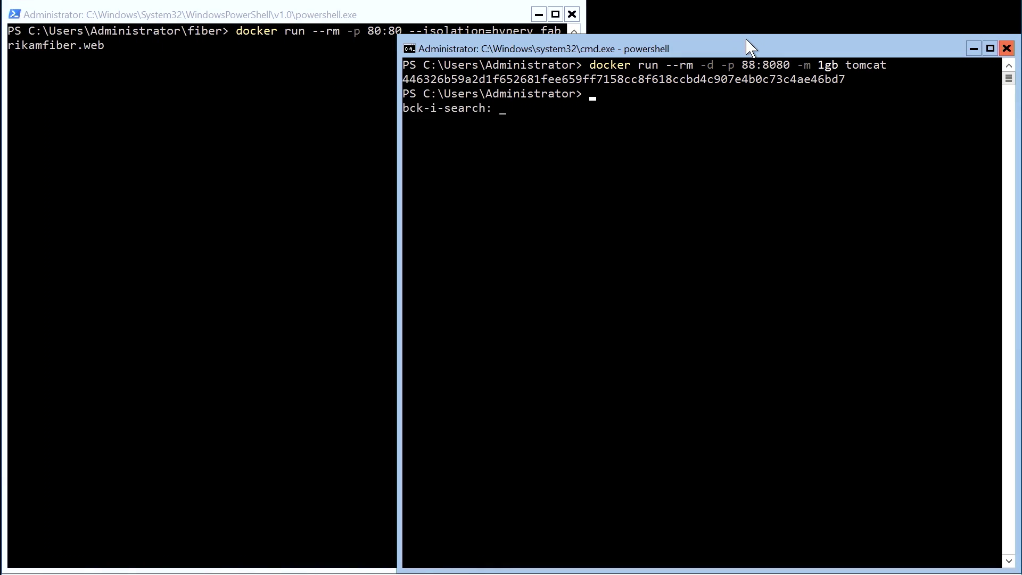
type("ny")
key("Return")
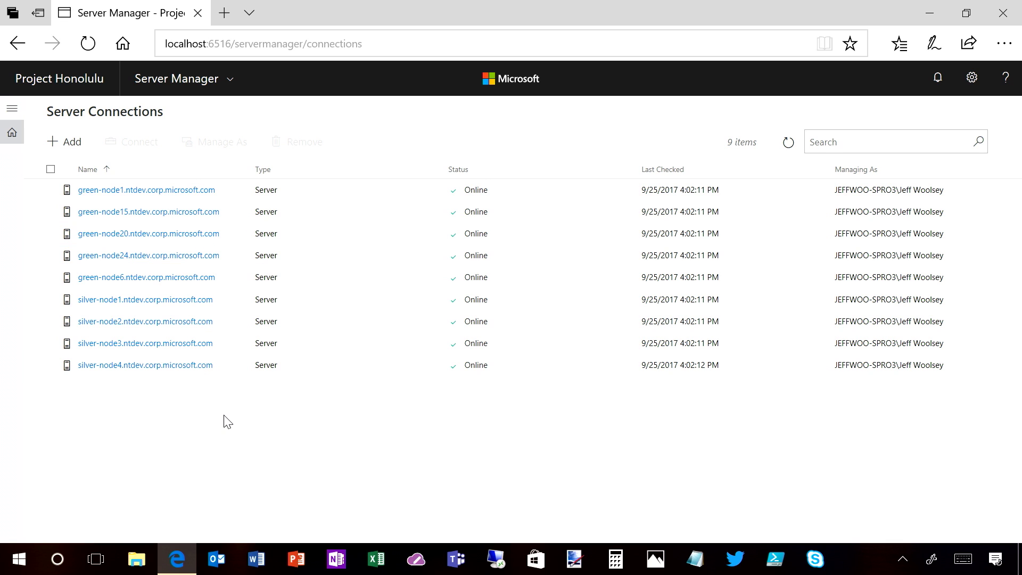
Open silver-node1's Settings to view user environment variables Path, TEMP and TMP
left_click(146, 300)
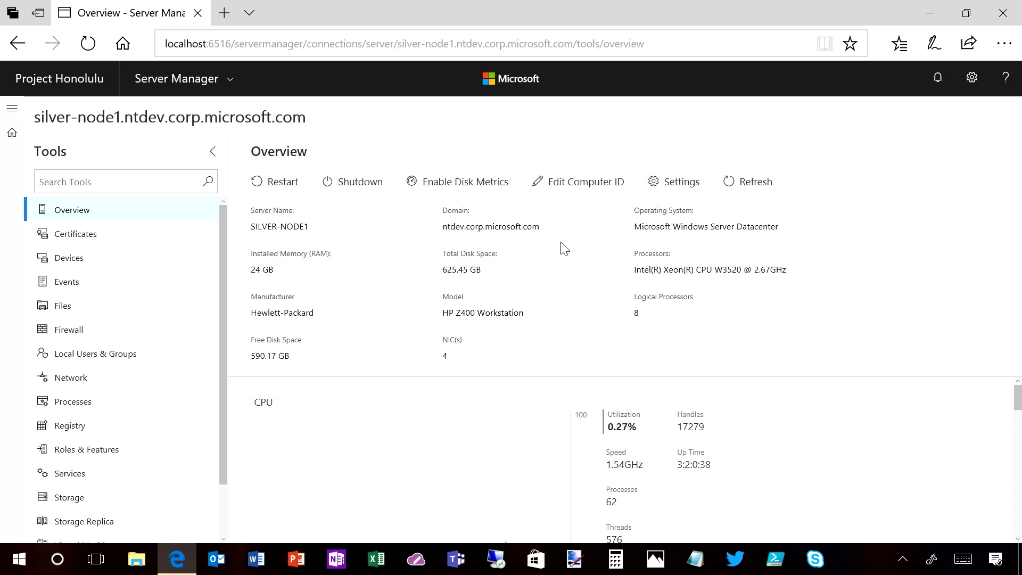
left_click(666, 184)
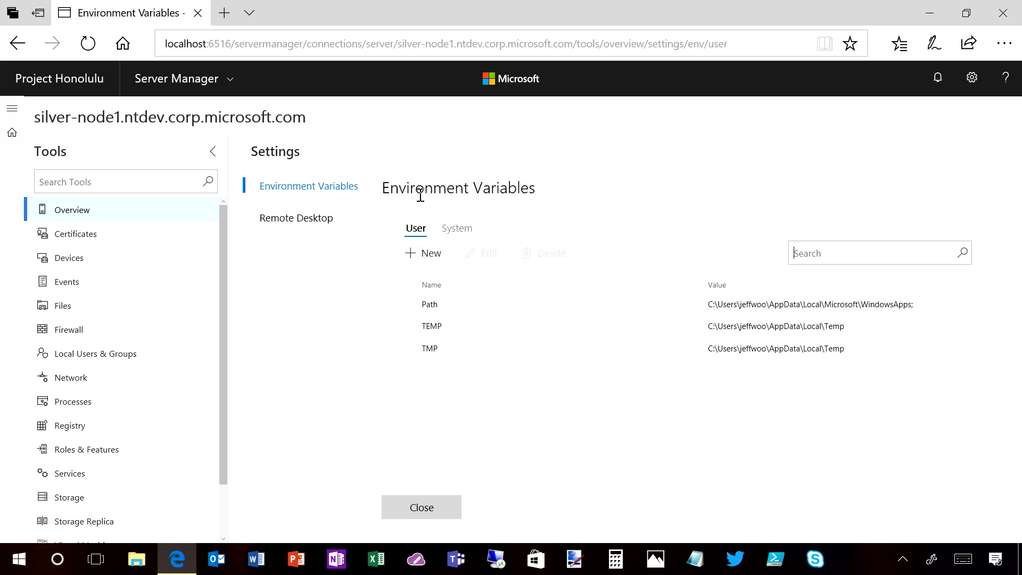
View silver-node1's Remote Desktop settings, which allow connections with Network Level Authentication
left_click(311, 217)
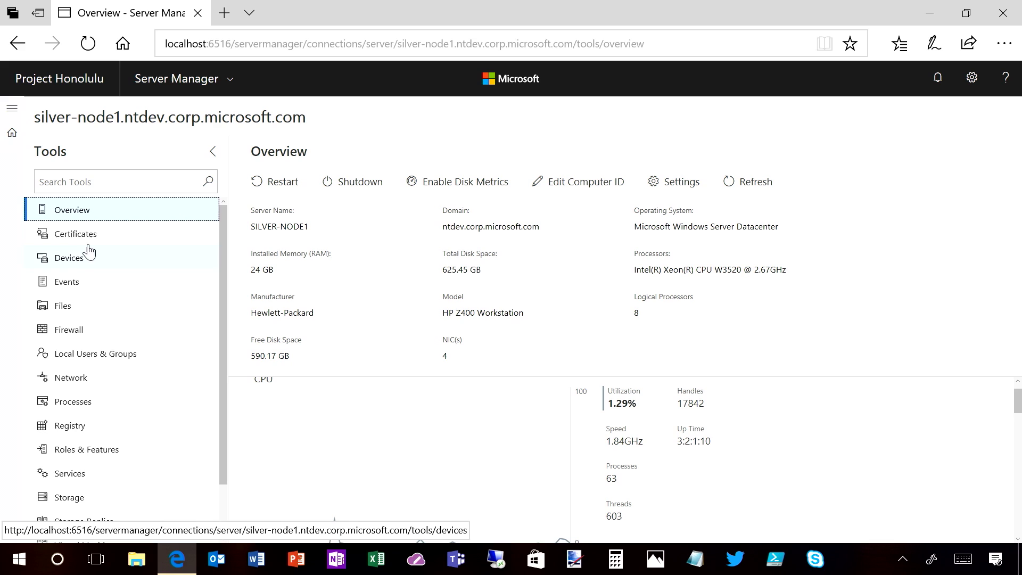
Show silver-node1's Devices and expand the Computer, Disk Drives and Display Adapters categories
left_click(68, 259)
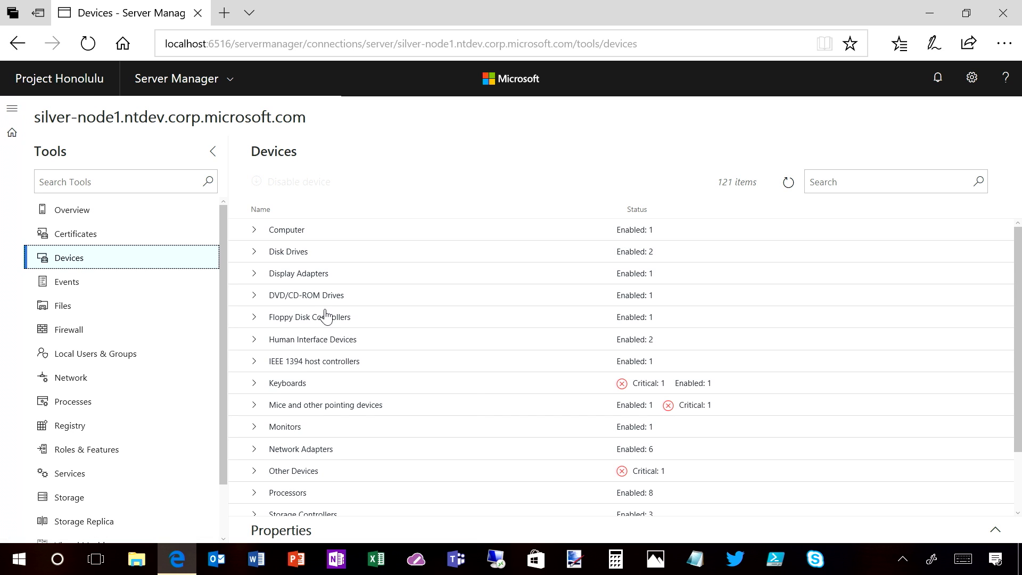
left_click(253, 230)
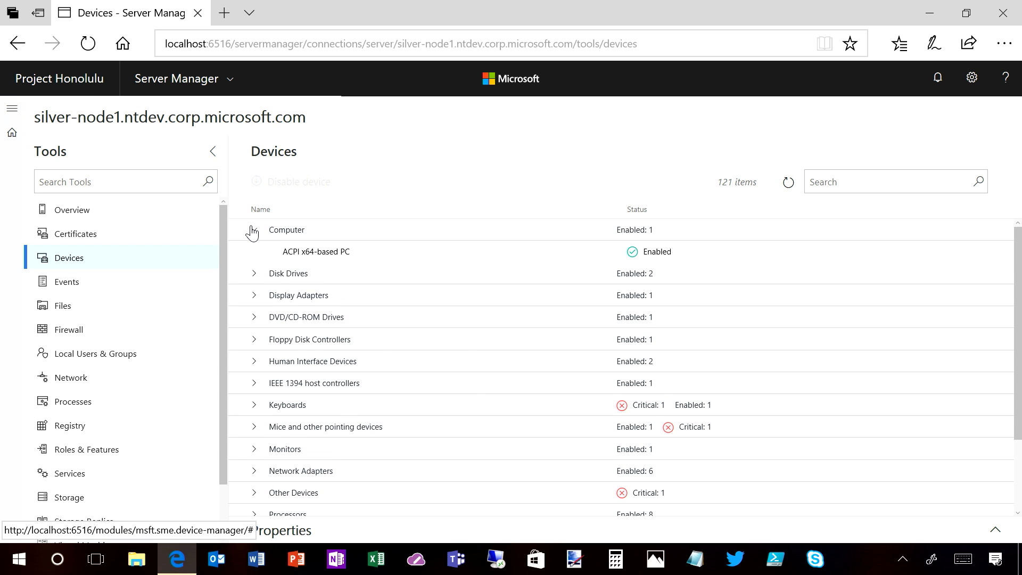
left_click(254, 273)
left_click(255, 339)
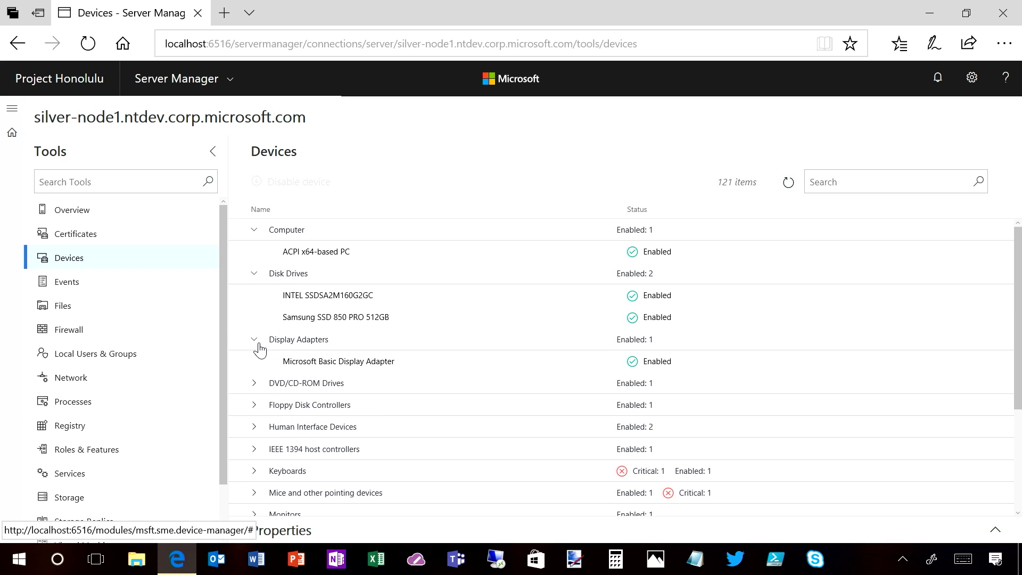
left_click(995, 519)
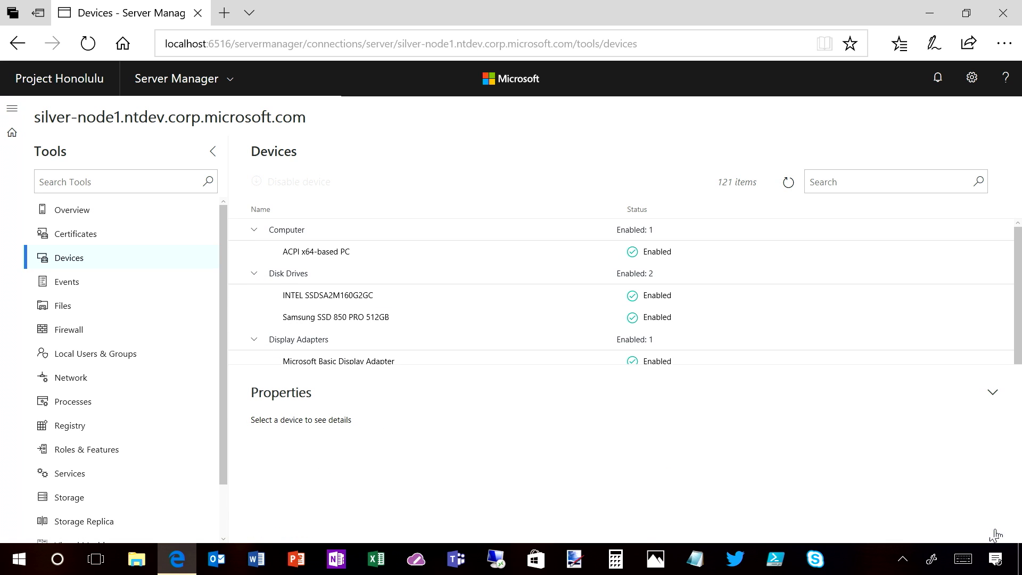
Review the INTEL SSDSA2M160G2GC drive's driver details, then return to its General properties
left_click(342, 296)
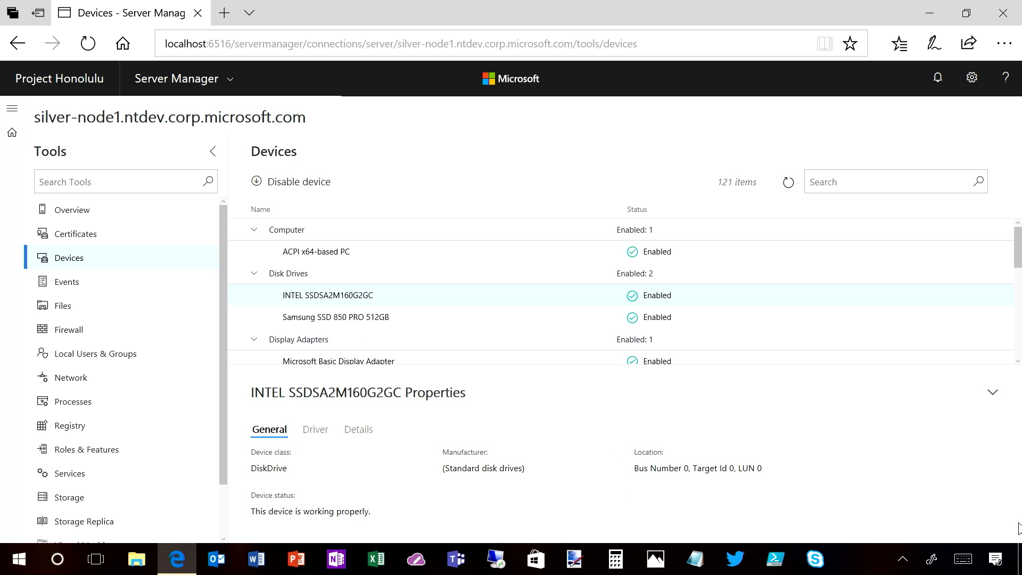
left_click(315, 432)
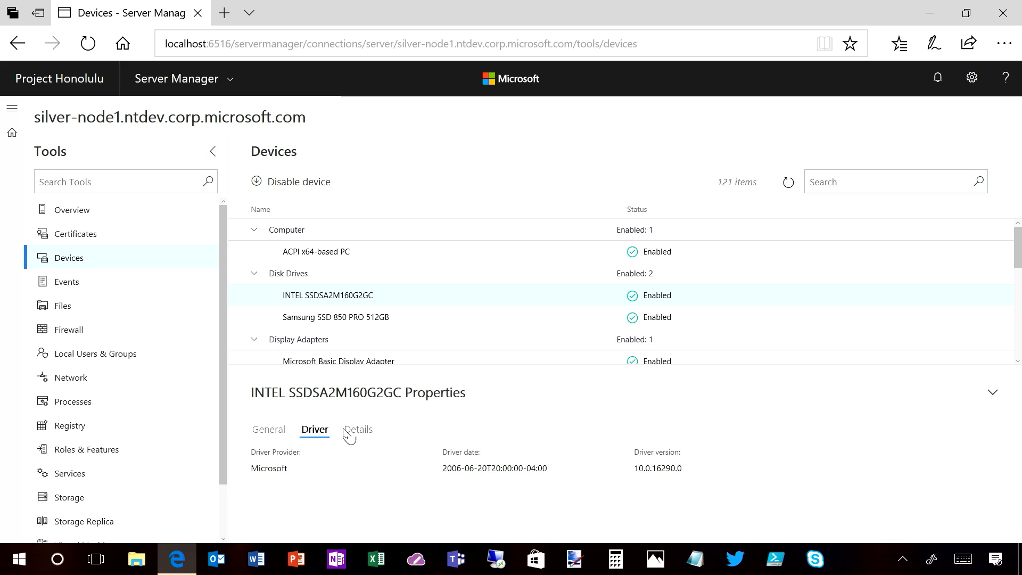
left_click_drag(344, 433, 212, 420)
left_click(275, 429)
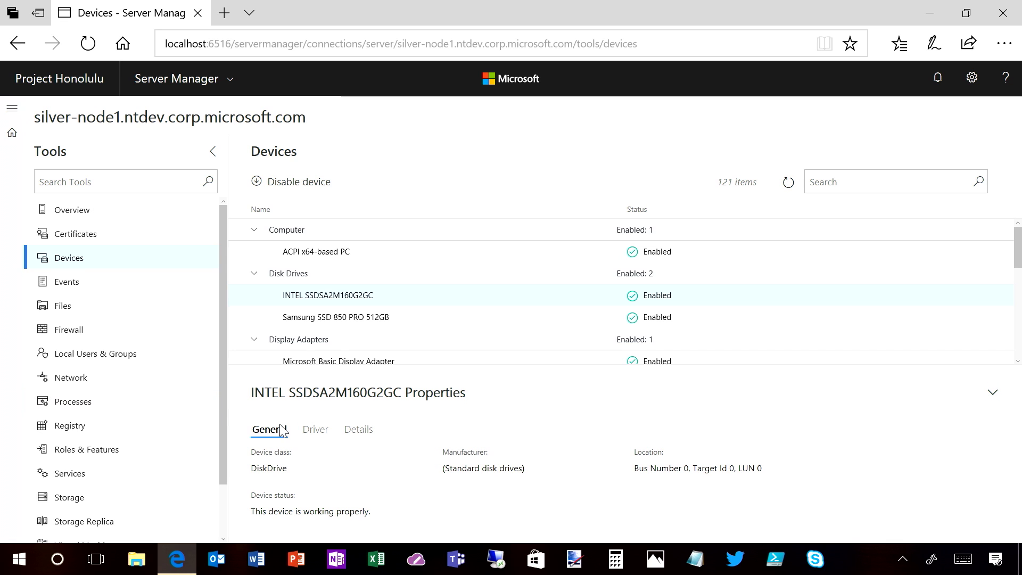
left_click(74, 286)
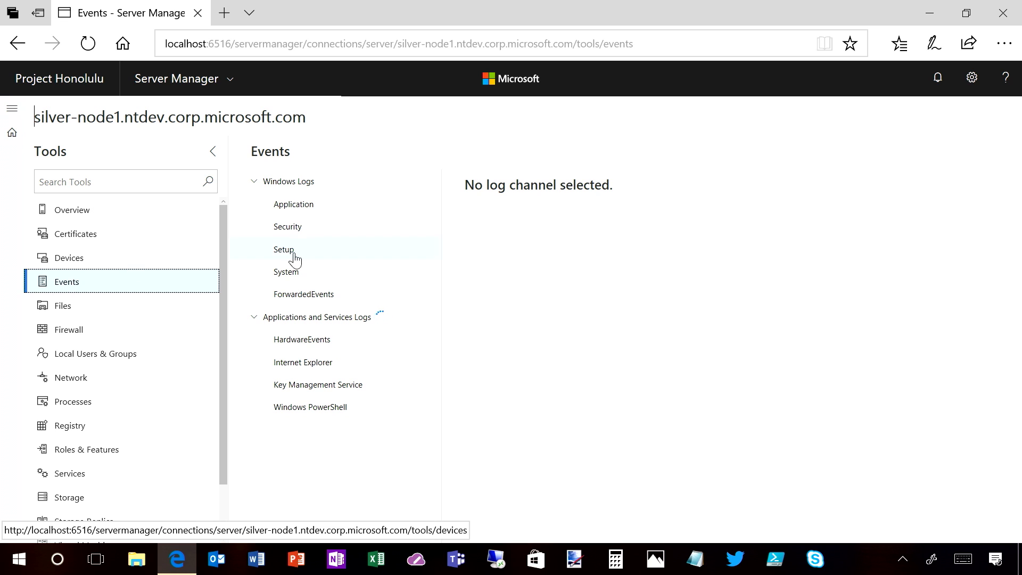
Filter silver-node1's Security log to Critical, Error and Warning, excluding Information and Verbose
left_click(296, 233)
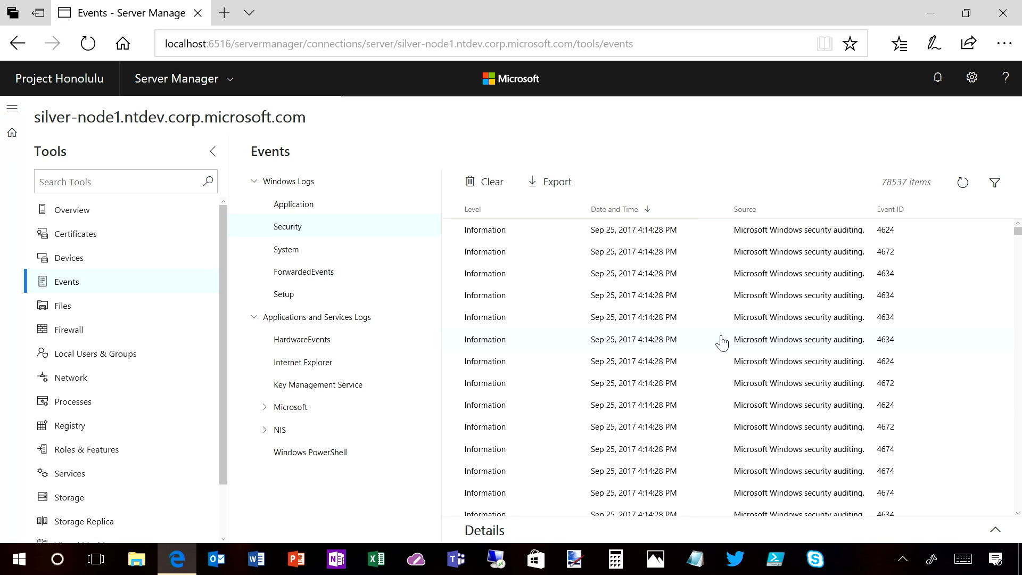
left_click(995, 185)
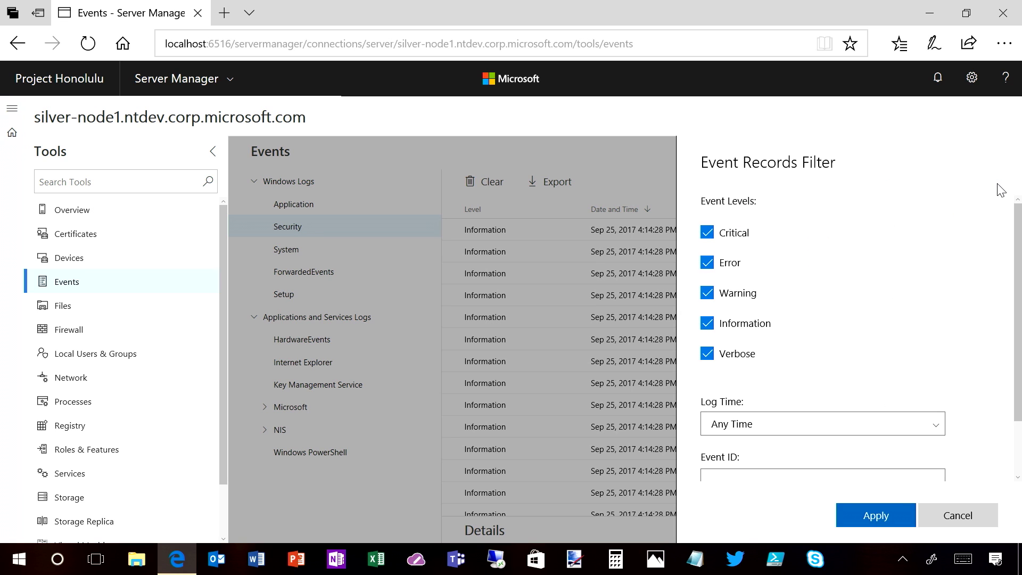
left_click(707, 324)
left_click(707, 354)
left_click(874, 513)
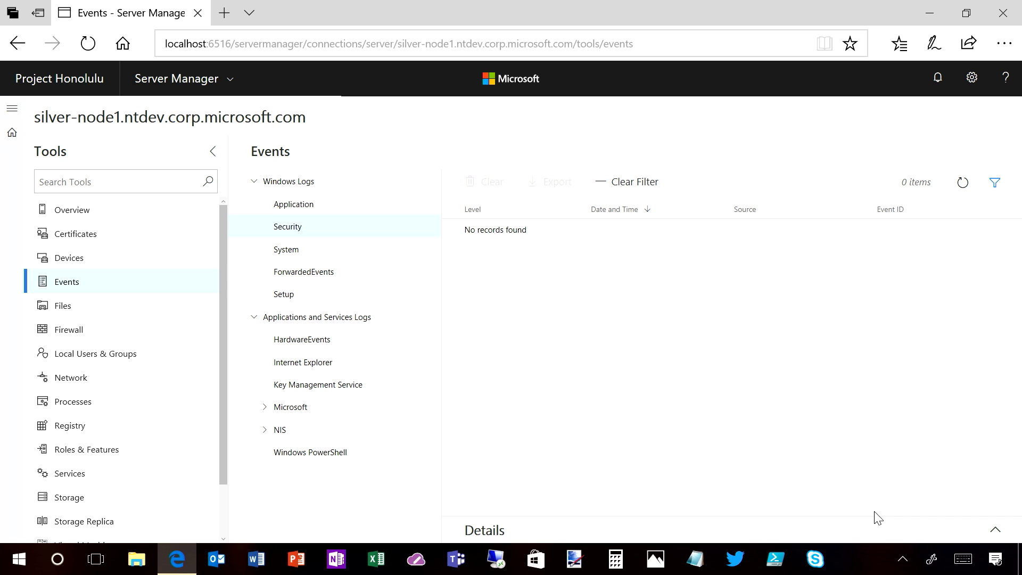
Create a folder named temp at the root of DATA (D:) using the Files tool
left_click(68, 313)
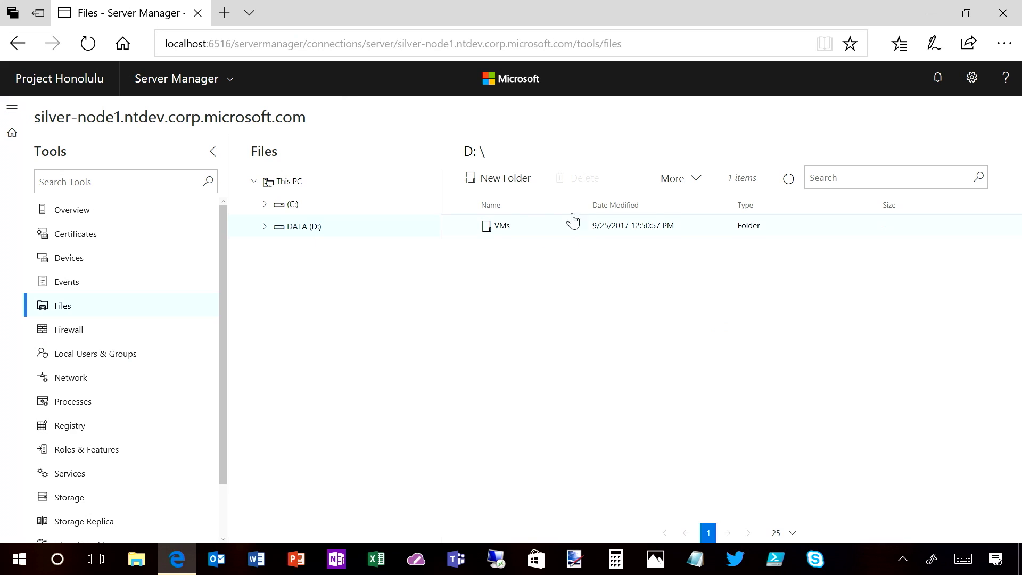
left_click(511, 182)
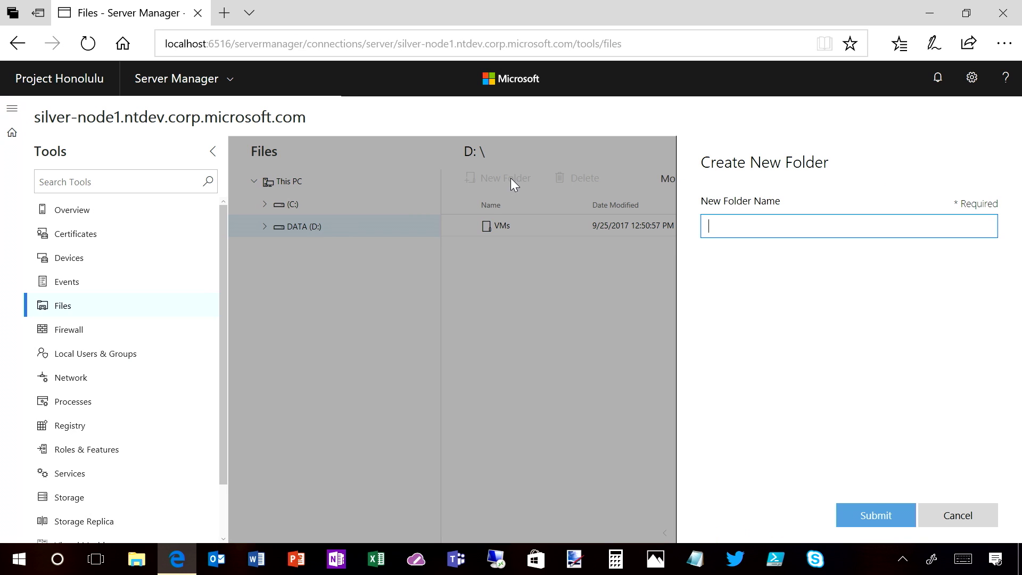
left_click(751, 228)
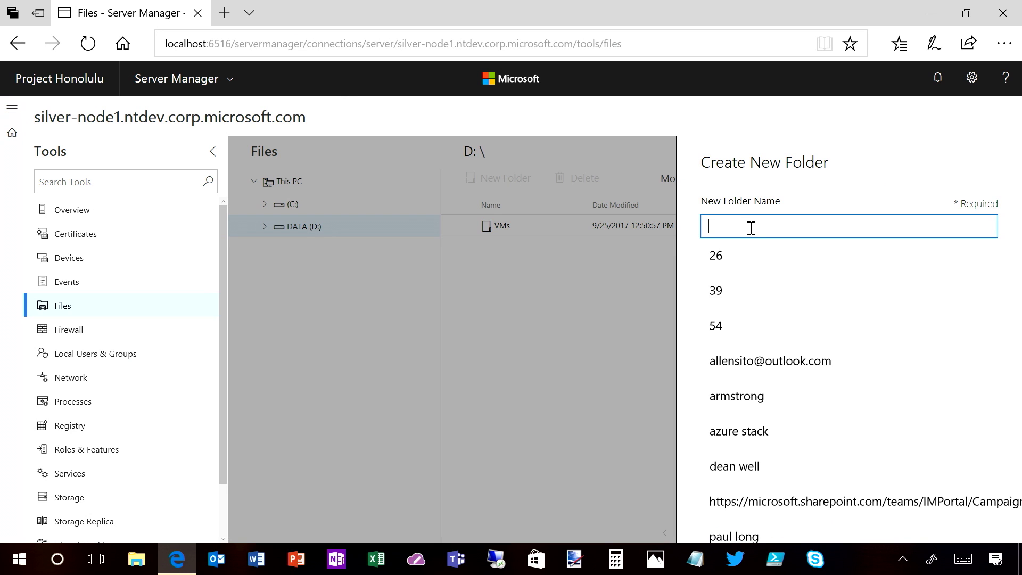
type("temp")
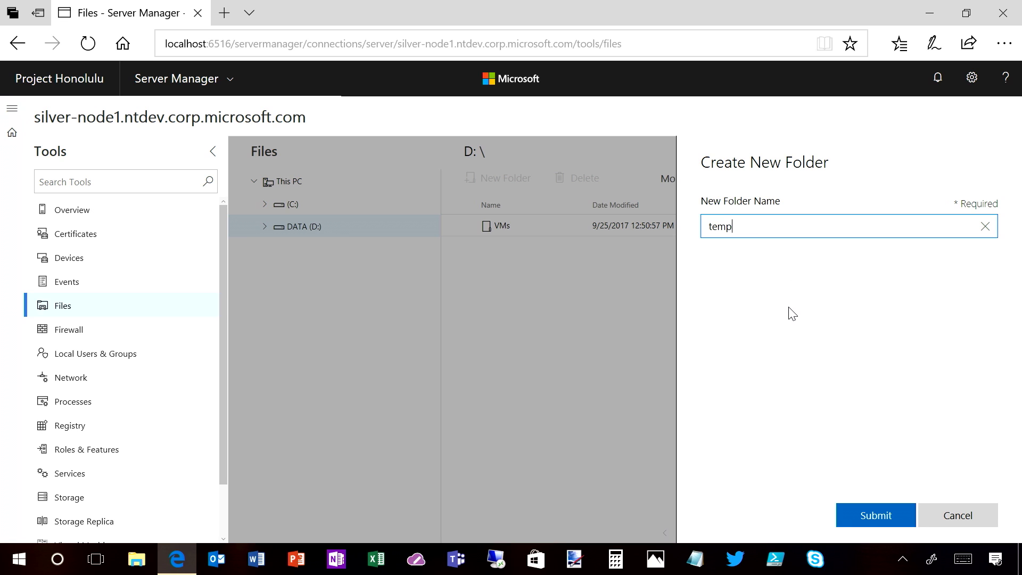
left_click(872, 521)
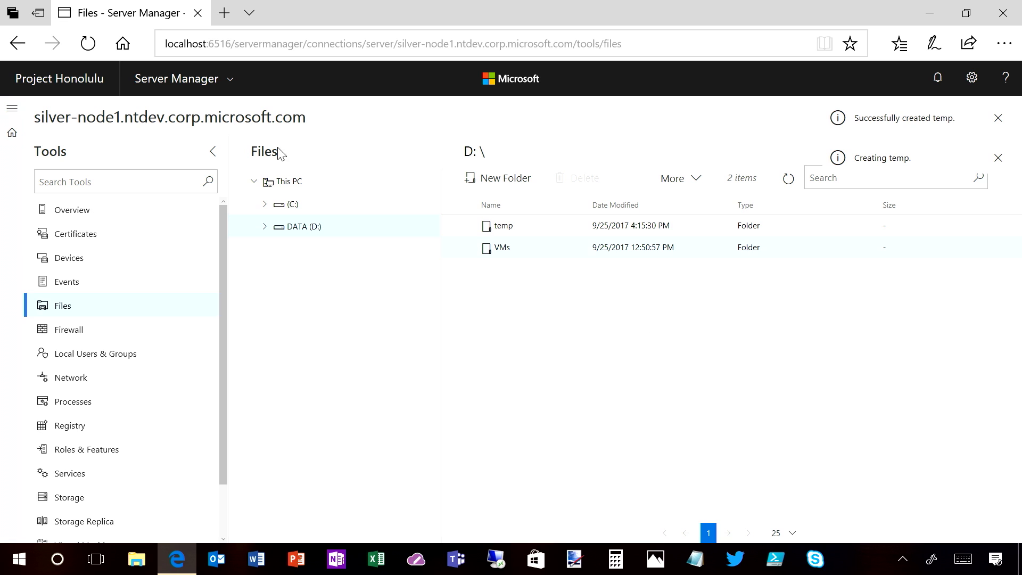
left_click(225, 508)
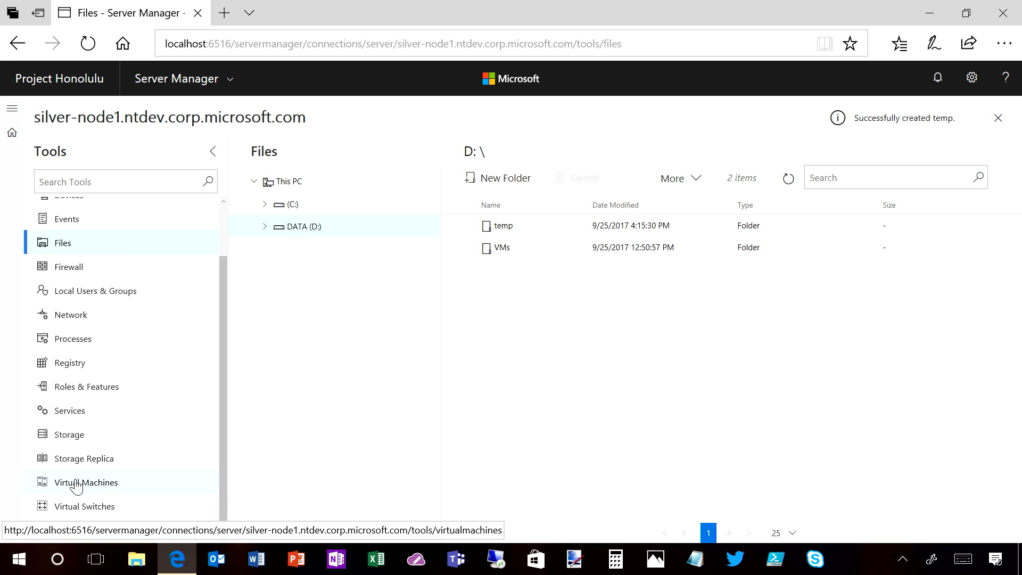
Connect to silver-node4 and open Win Server 2012 R2 from its Virtual Machines inventory
left_click(11, 133)
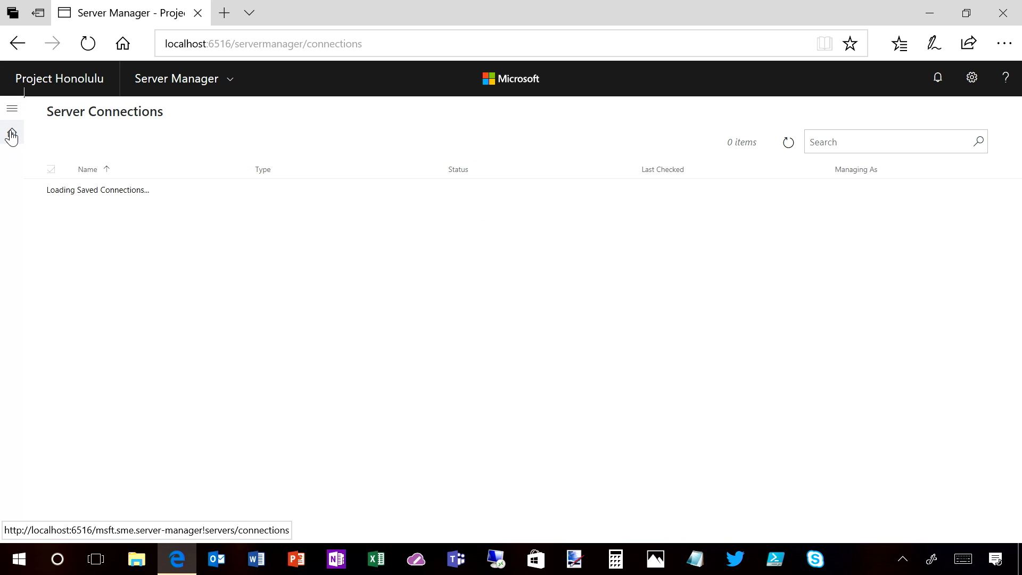
left_click(142, 365)
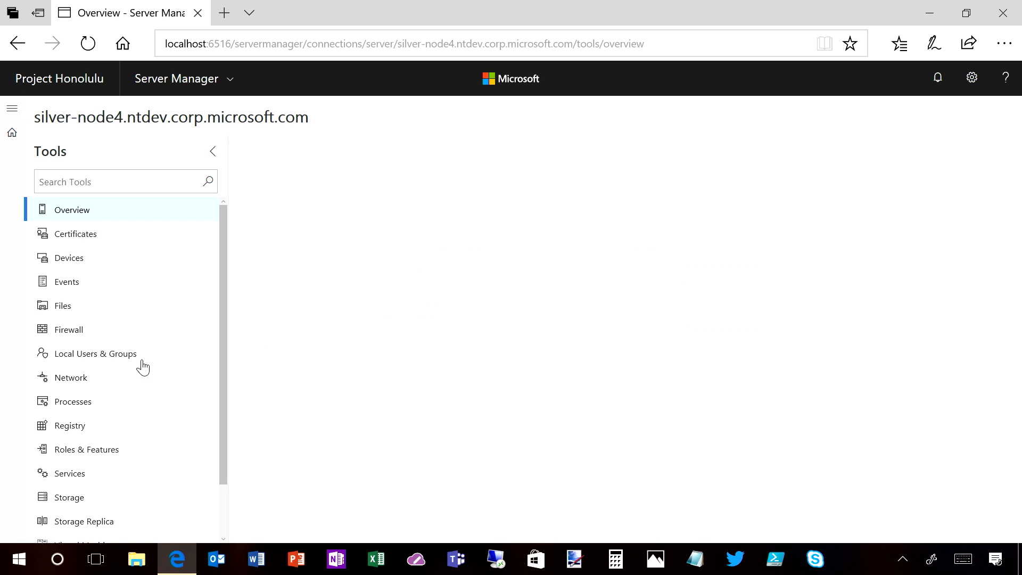
scroll(224, 507, "down", 2)
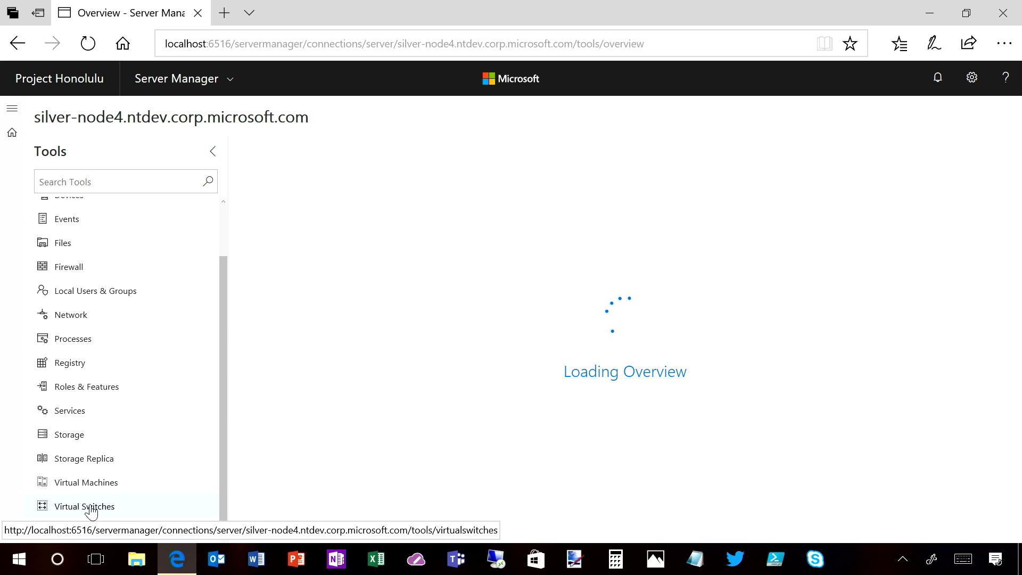
left_click(80, 484)
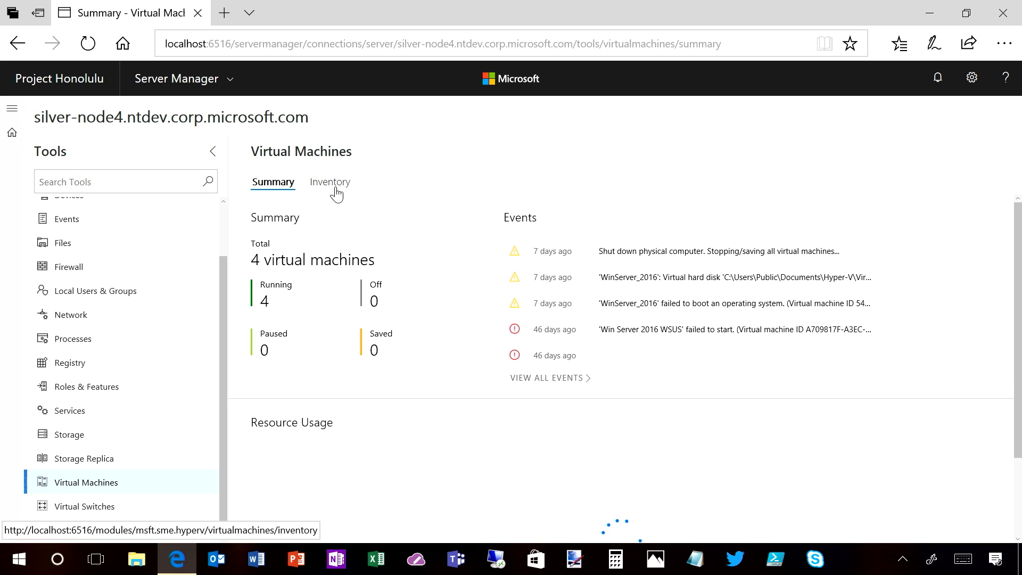
left_click(334, 188)
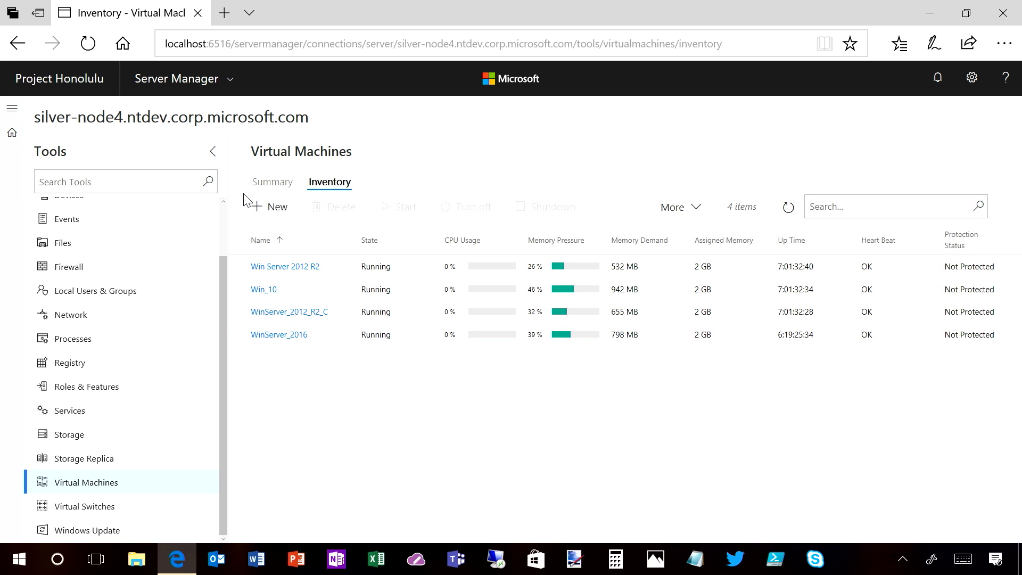
left_click(285, 274)
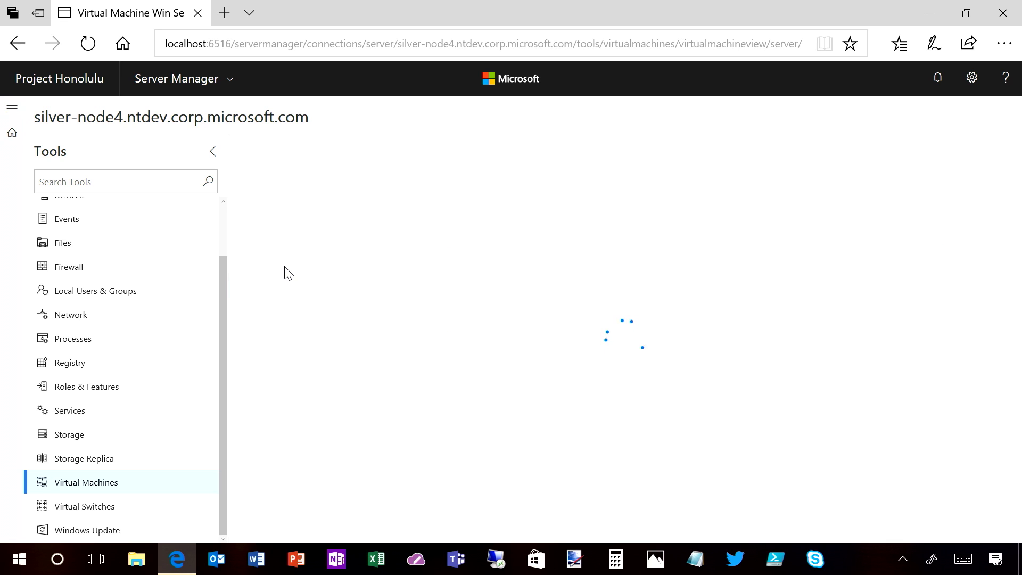
left_click(960, 189)
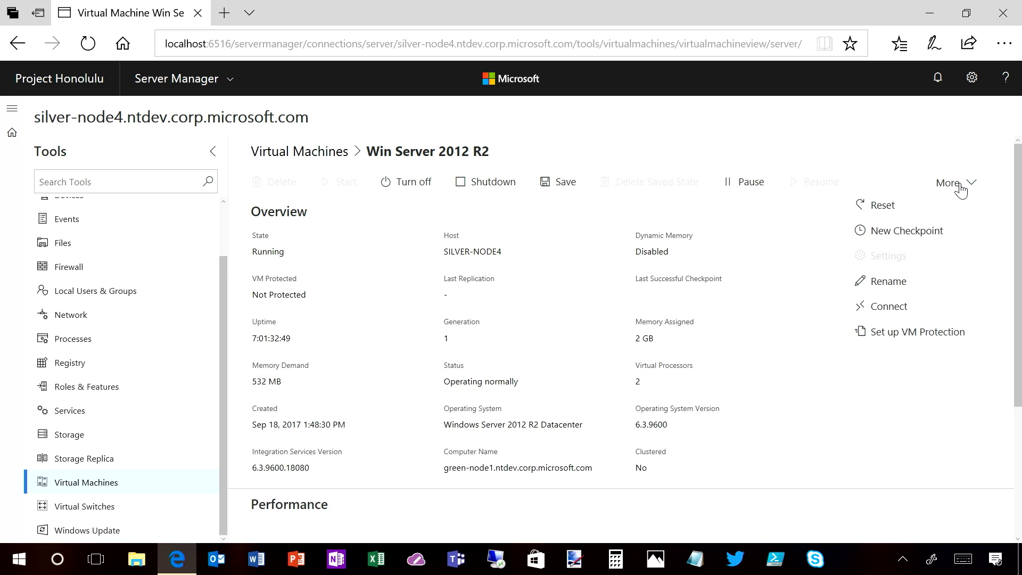